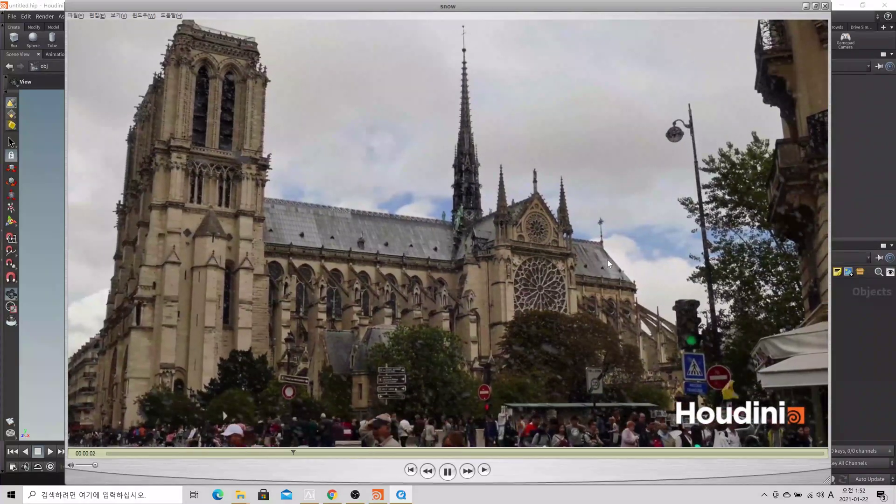
# Review the snow reference clip in the media player and return to the empty Houdini scene.
pyautogui.click(448, 472)
pyautogui.click(863, 382)
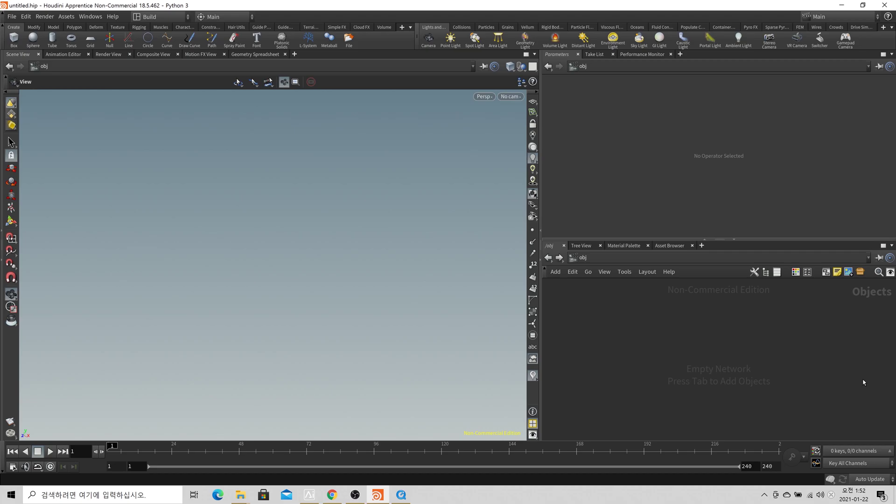
pyautogui.hotkey('alt', 'Tab')
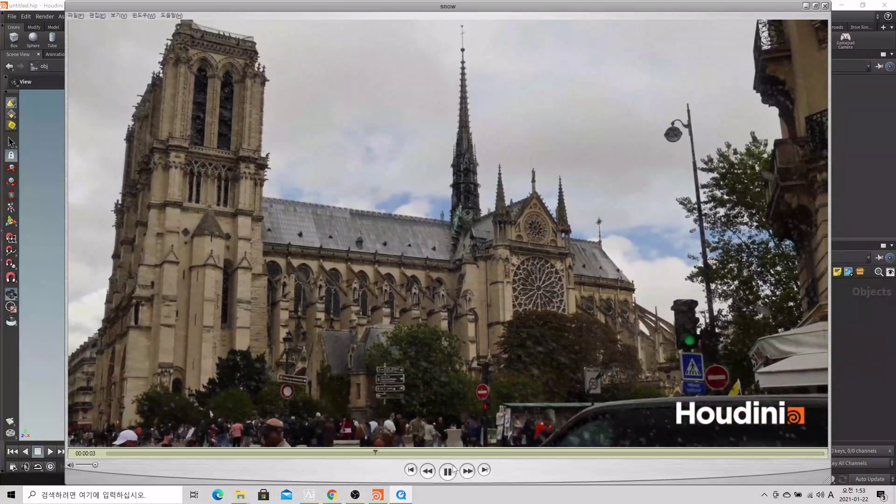
pyautogui.click(451, 472)
pyautogui.click(844, 365)
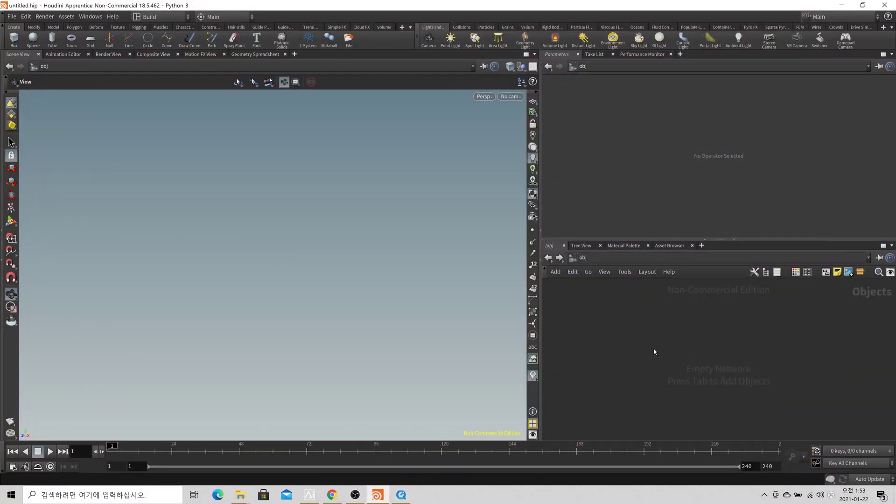
# Add a Camera node to the object network.
pyautogui.press('Tab')
pyautogui.write('geo')
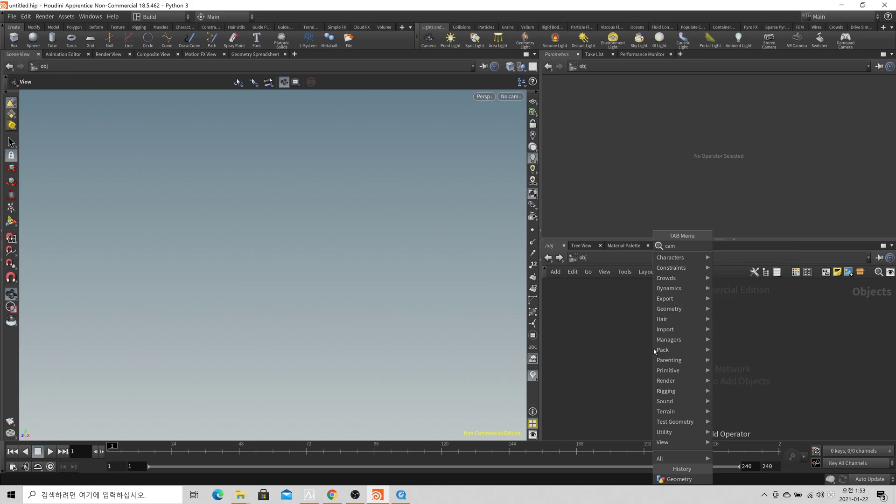
pyautogui.press('Return')
pyautogui.click(654, 352)
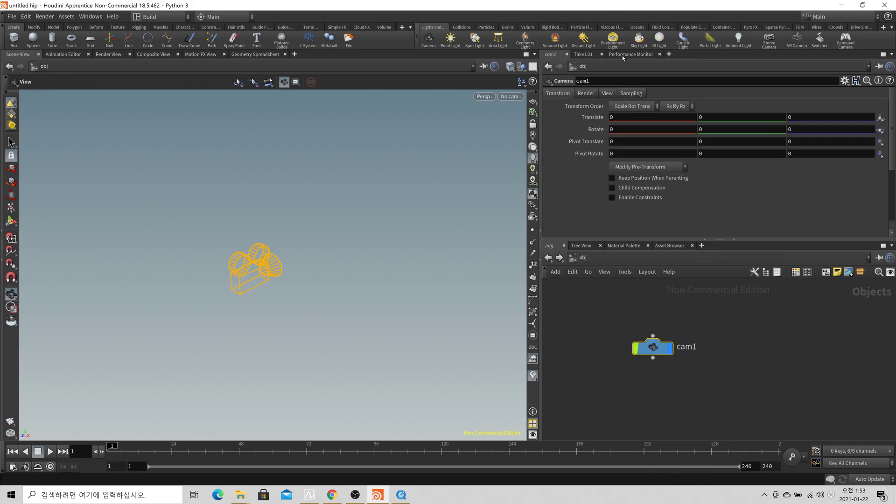
# Start choosing a background image in the camera's view settings and browse to the C:/mofac_academy folder.
pyautogui.click(607, 94)
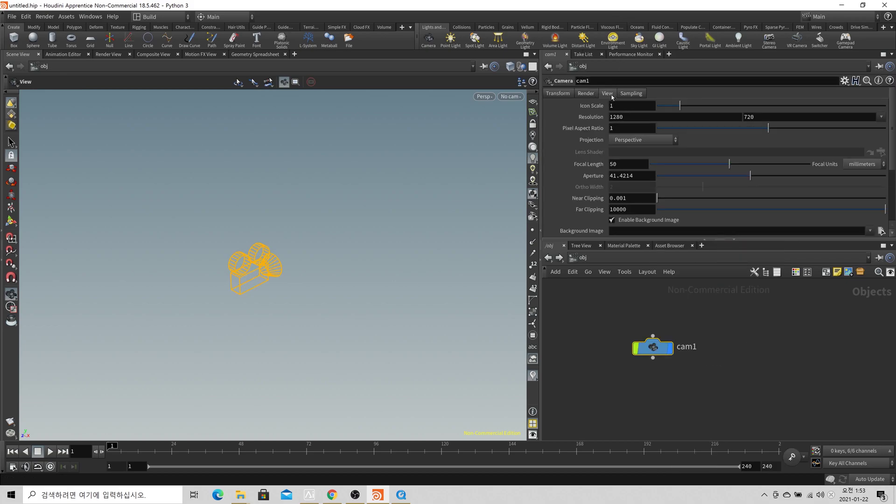
pyautogui.moveTo(658, 240); pyautogui.dragTo(664, 301)
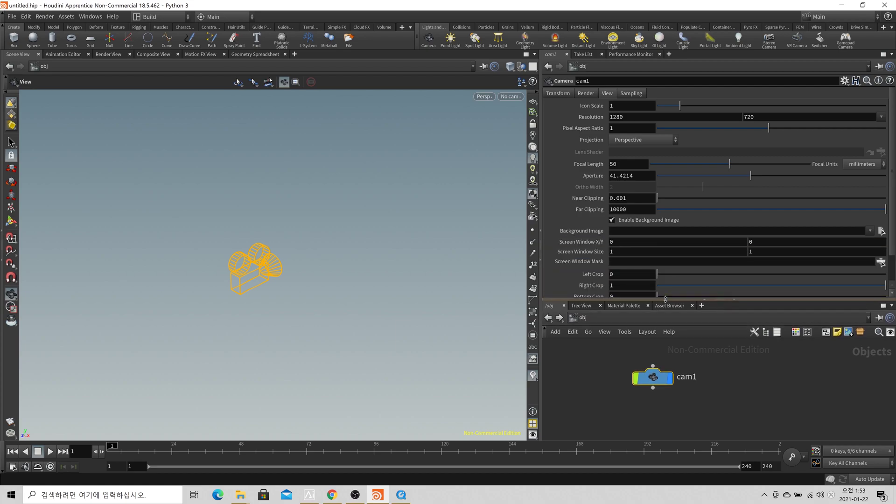
pyautogui.click(880, 231)
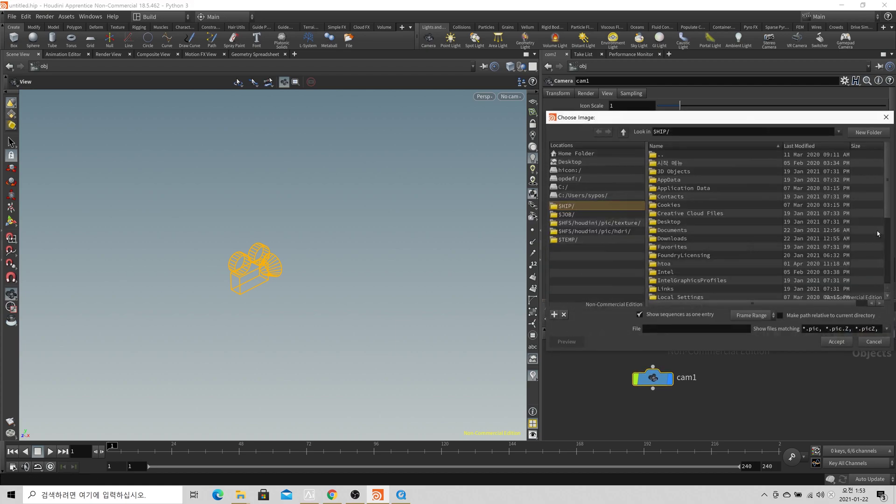
pyautogui.click(565, 187)
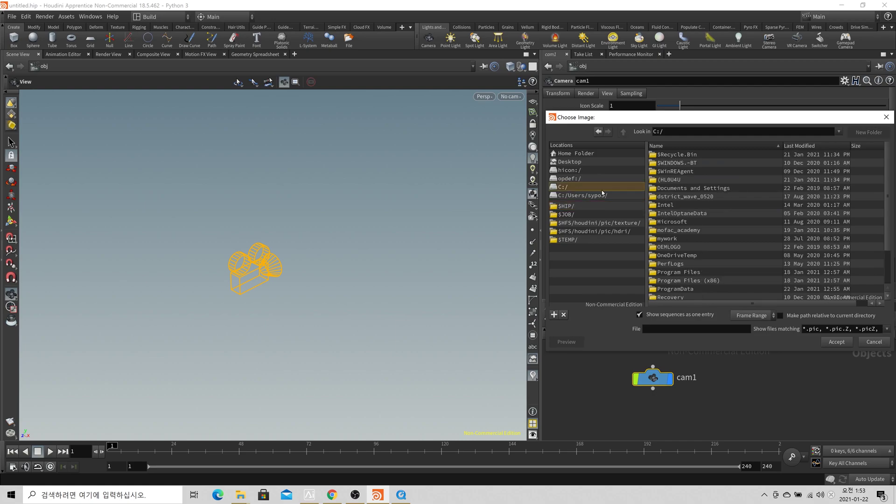
pyautogui.scroll(-2, 693, 241)
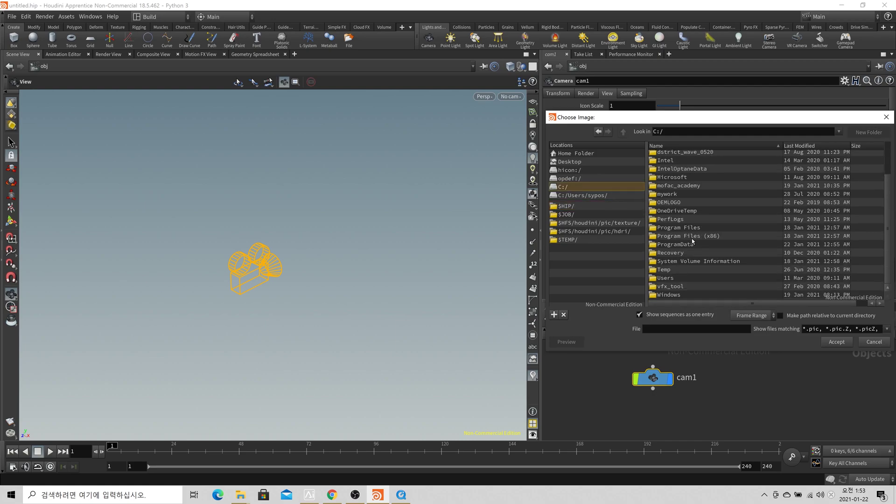
pyautogui.scroll(2, 693, 240)
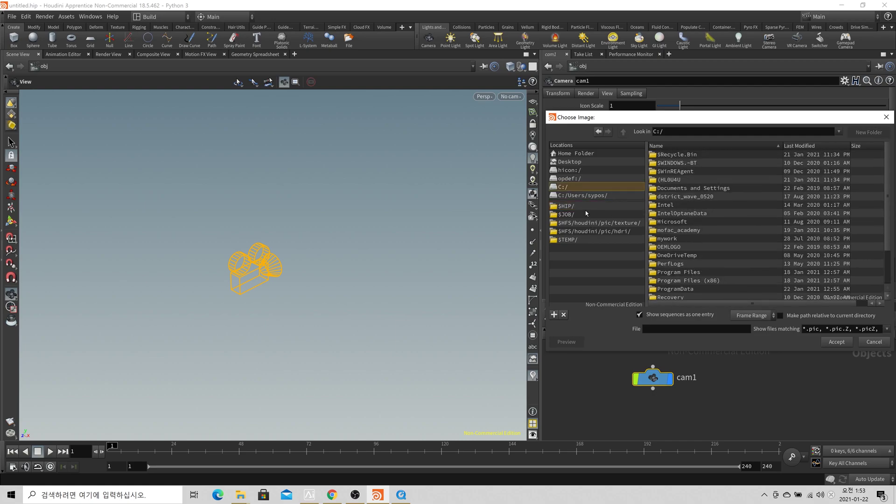
pyautogui.doubleClick(697, 230)
# Load the bg01.$F4.jpg sequence from class/s15_POP_Basic/src_img/bg as the camera's background image.
pyautogui.scroll(-1, 680, 256)
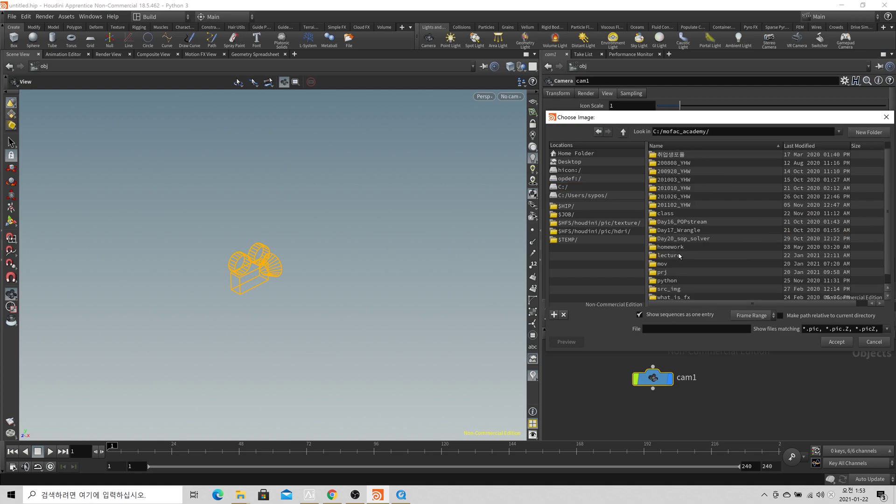
pyautogui.scroll(-1, 676, 270)
pyautogui.scroll(2, 685, 270)
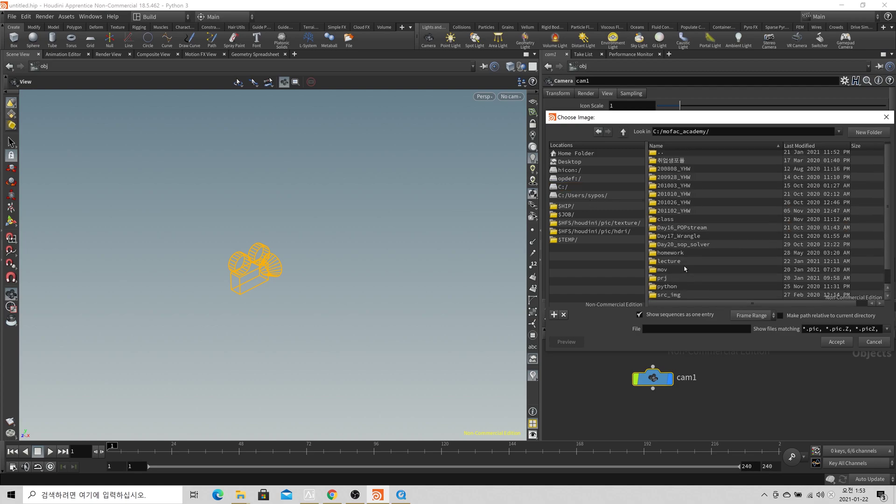
pyautogui.doubleClick(684, 223)
pyautogui.scroll(-1, 695, 273)
pyautogui.doubleClick(695, 265)
pyautogui.doubleClick(672, 167)
pyautogui.doubleClick(671, 165)
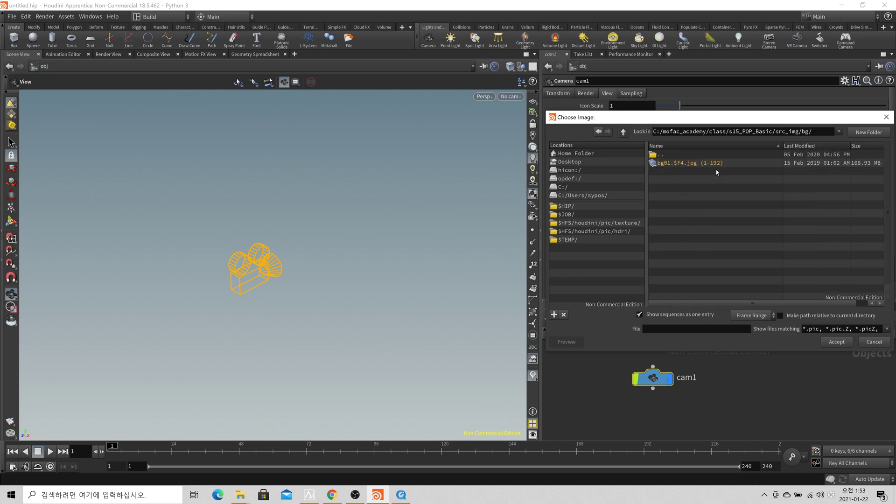
pyautogui.doubleClick(690, 163)
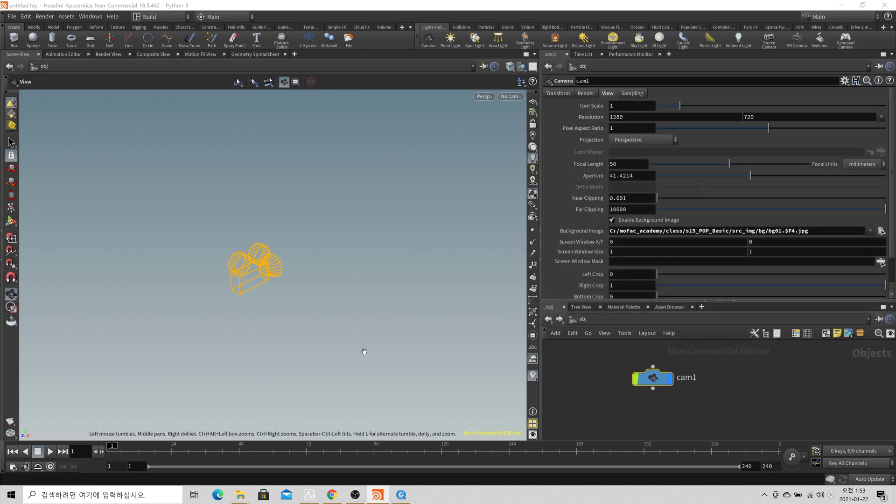
# Look through cam1 in the viewport and play back the background sequence.
pyautogui.click(510, 96)
pyautogui.click(519, 143)
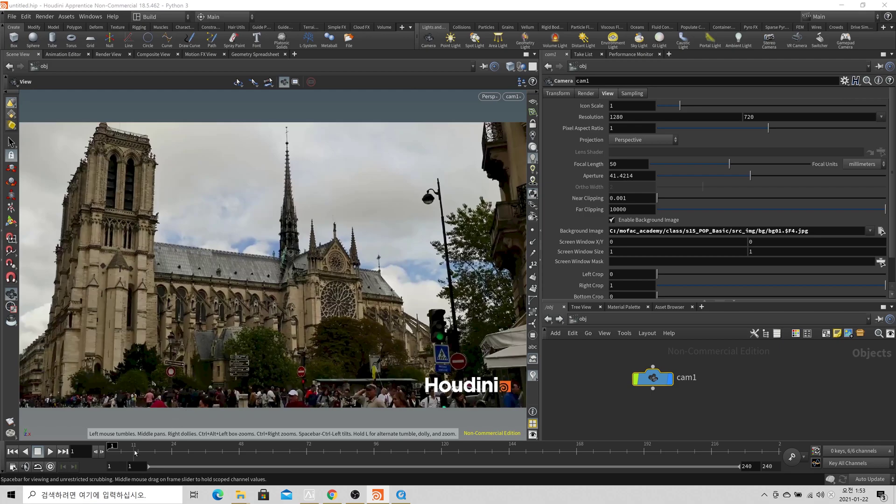
pyautogui.click(50, 451)
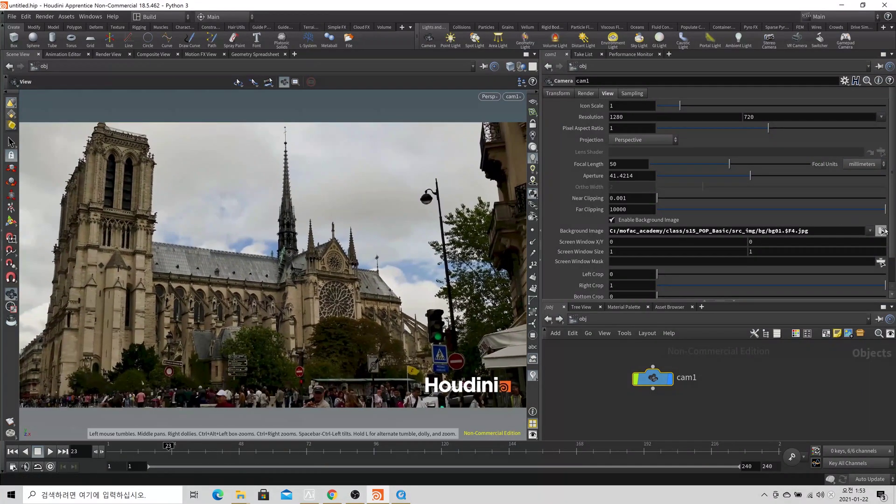
# Check the background sequence's frame range in the image chooser and set the global animation end frame to 192.
pyautogui.click(881, 231)
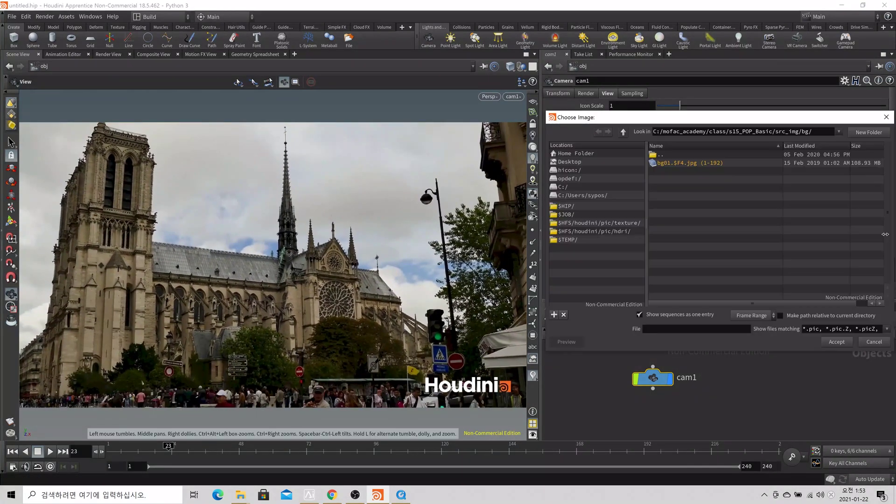
pyautogui.click(874, 342)
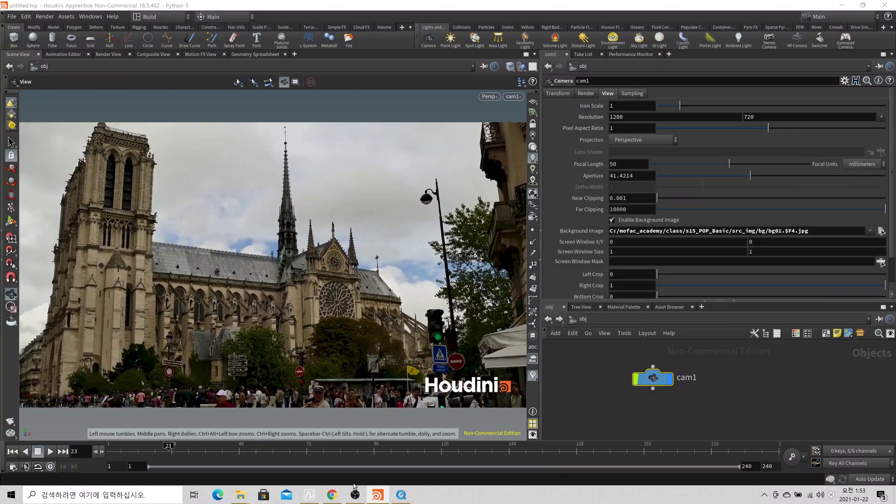
pyautogui.click(13, 466)
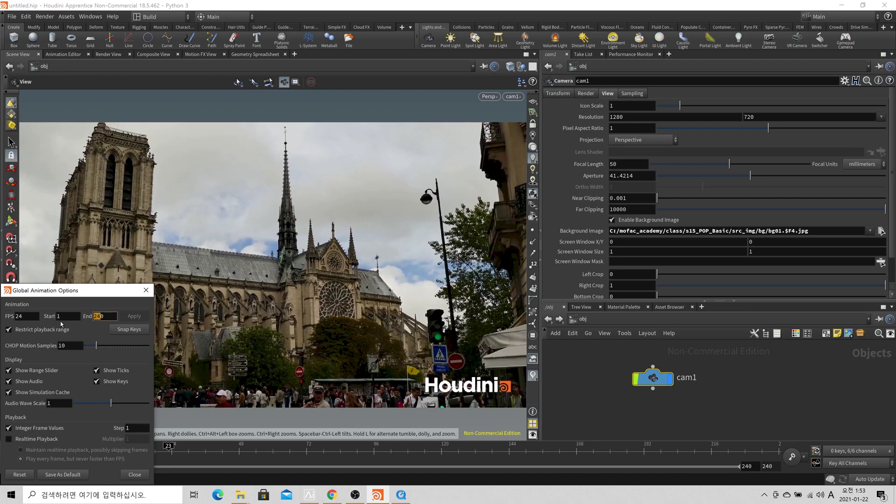
pyautogui.write('192')
pyautogui.press('Return')
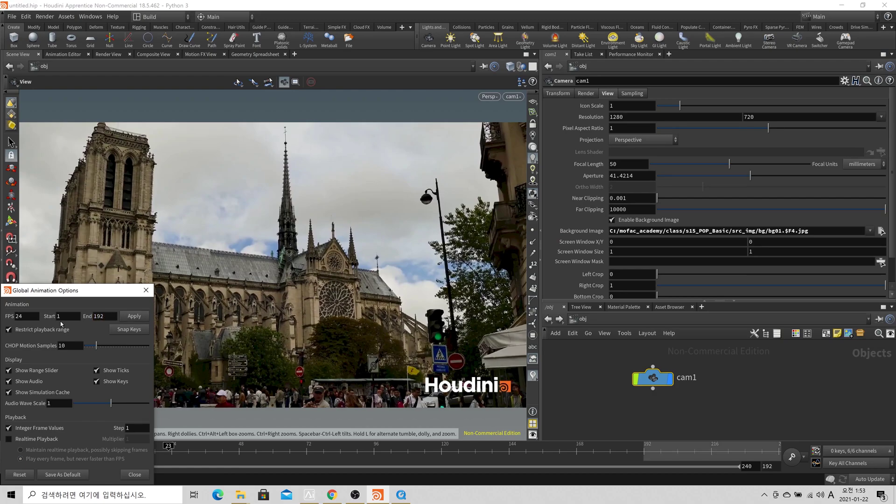
pyautogui.click(133, 317)
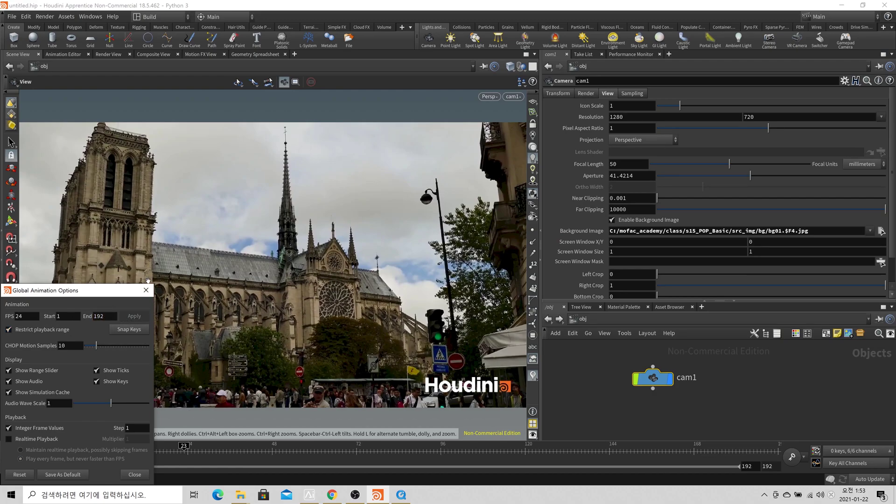
pyautogui.click(146, 290)
# Change the camera's background to the still image bg01.0001.jpg and scrub the timeline to check it, ending on frame 1.
pyautogui.press('Up')
pyautogui.moveTo(312, 455); pyautogui.dragTo(100, 460)
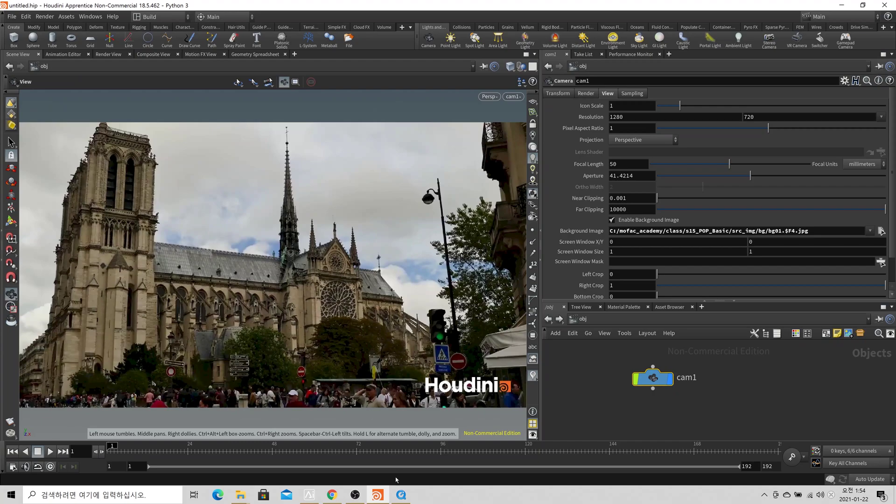
pyautogui.press('Up')
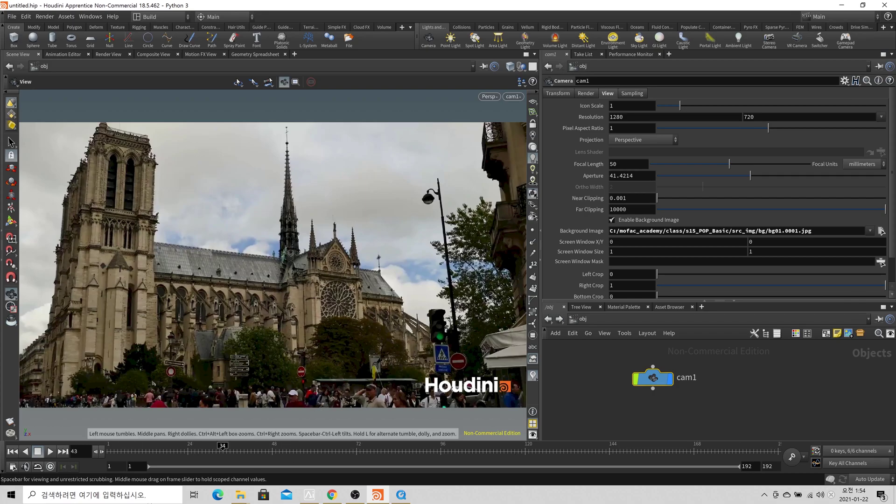
pyautogui.moveTo(475, 451); pyautogui.dragTo(112, 452)
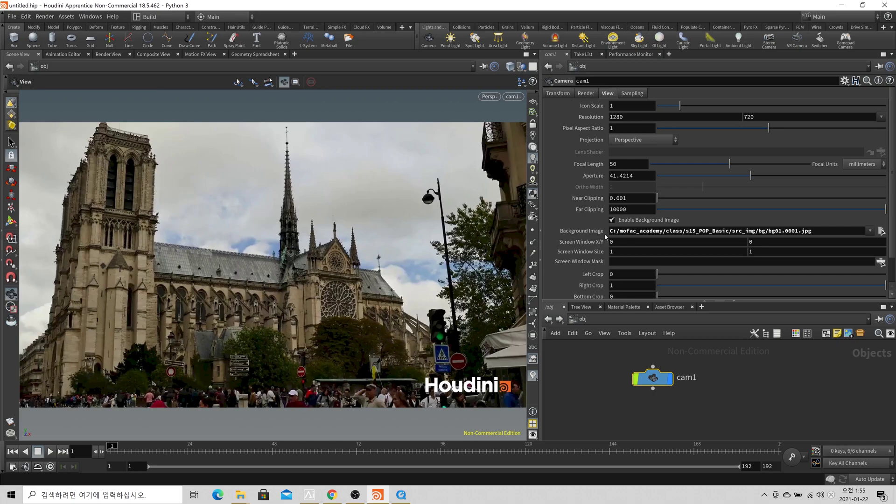
# Set the camera's focal length to 30 mm.
pyautogui.click(646, 166)
pyautogui.press('BackSpace')
pyautogui.press('BackSpace')
pyautogui.press('Return')
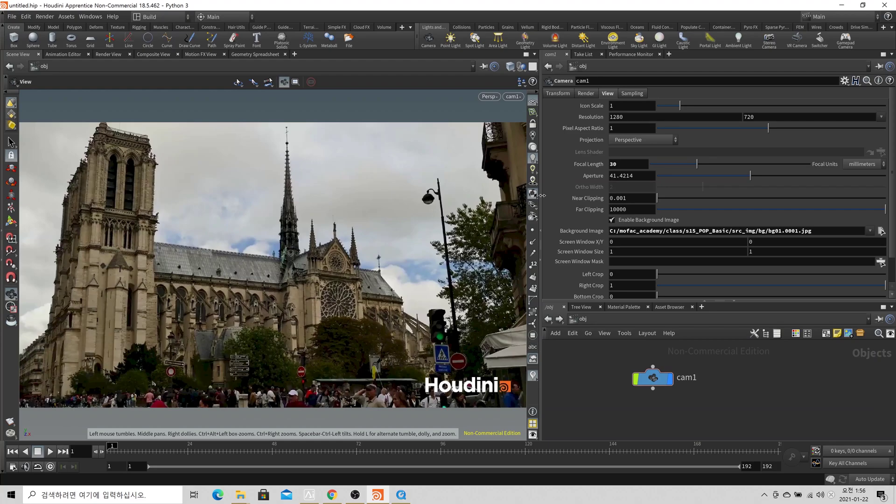
# Look through cam1 with the camera locked to the view and tilt it against the ground in the background photo.
pyautogui.moveTo(318, 346); pyautogui.dragTo(330, 358)
pyautogui.moveTo(333, 337); pyautogui.dragTo(259, 300, button='right')
pyautogui.moveTo(258, 301); pyautogui.dragTo(298, 305)
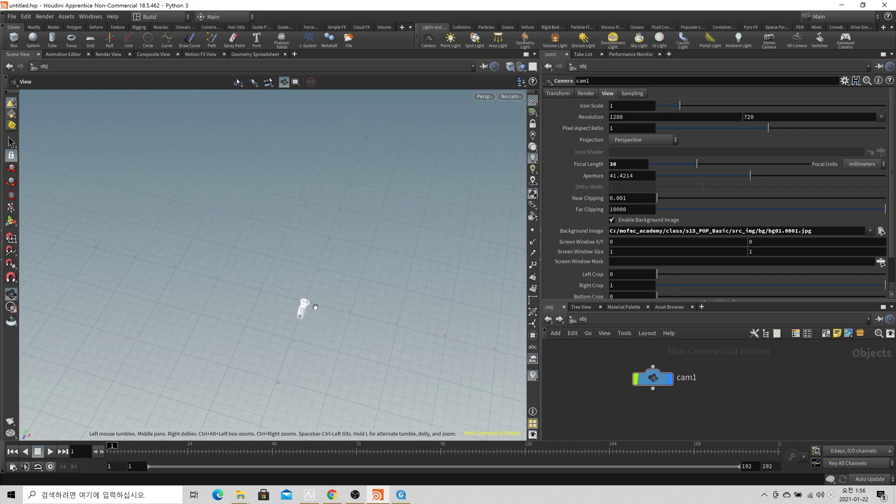
pyautogui.click(514, 97)
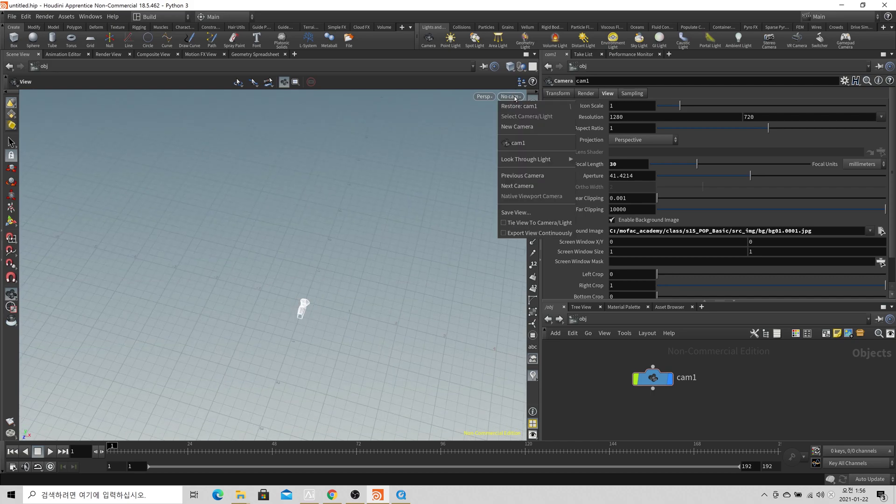
pyautogui.click(541, 142)
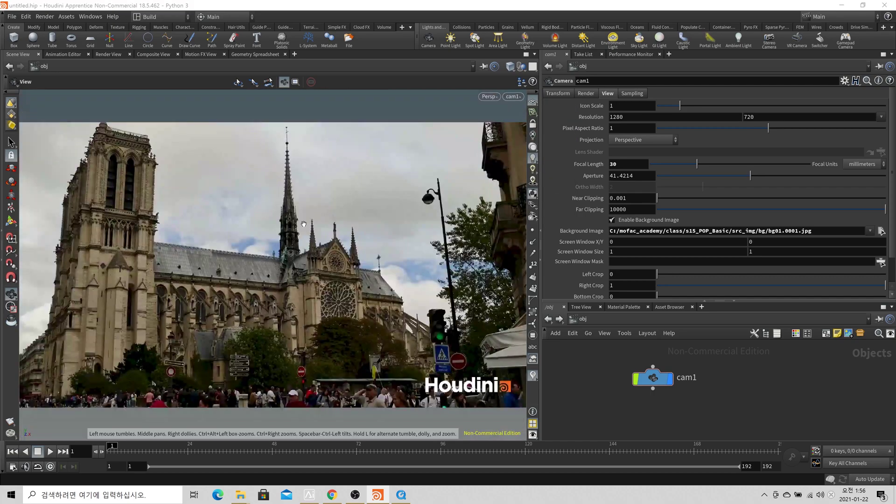
pyautogui.click(532, 123)
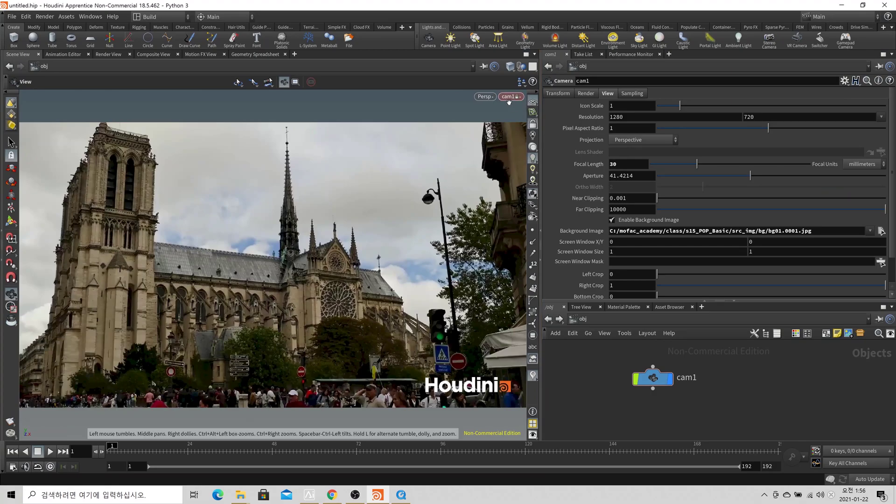
pyautogui.moveTo(237, 300); pyautogui.dragTo(325, 363)
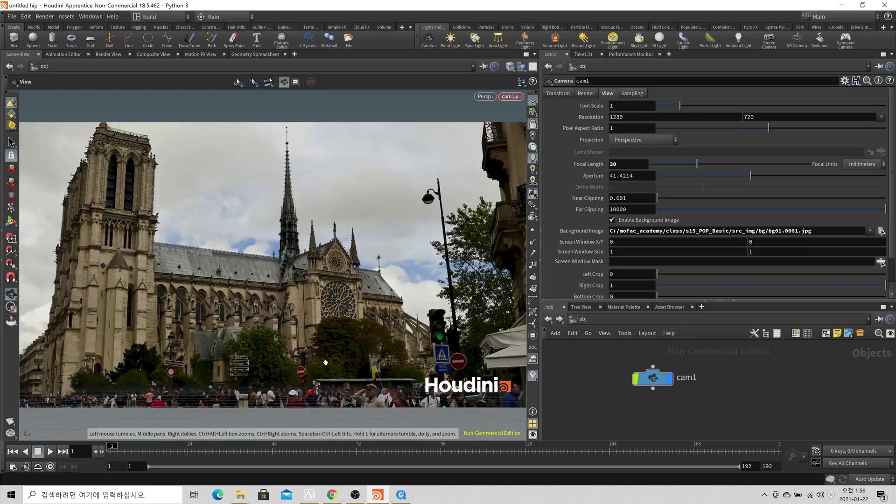
pyautogui.scroll(-3, 826, 414)
pyautogui.moveTo(826, 414); pyautogui.dragTo(711, 417, button='middle')
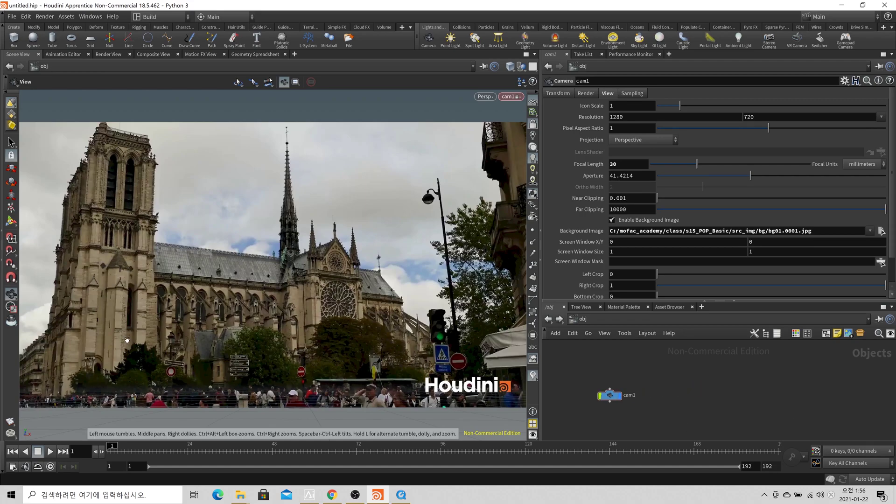
pyautogui.press('Tab')
pyautogui.write('box')
pyautogui.press('Escape')
# Add a Geometry node beside cam1 and go inside it.
pyautogui.press('Tab')
pyautogui.write('geo')
pyautogui.press('Return')
pyautogui.click(726, 400)
pyautogui.doubleClick(726, 400)
# Add a Box node inside the geometry network.
pyautogui.press('Tab')
pyautogui.write('box')
pyautogui.press('Return')
pyautogui.click(726, 399)
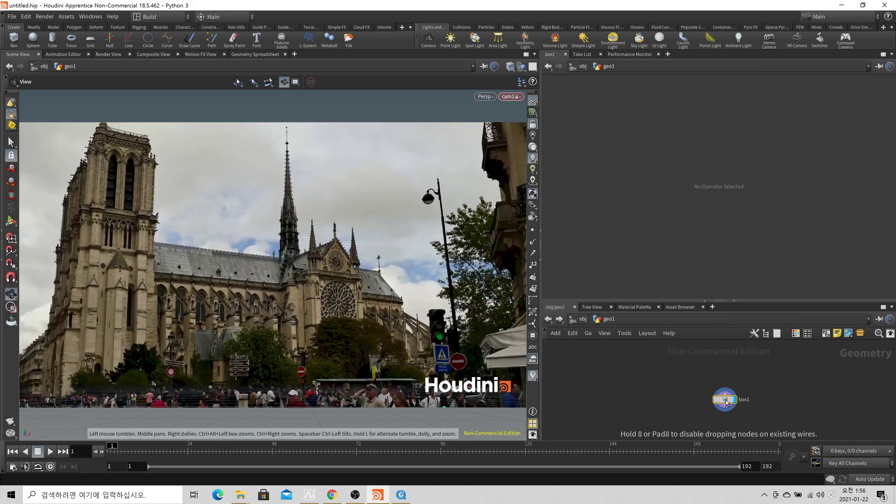
pyautogui.moveTo(726, 402); pyautogui.dragTo(698, 382)
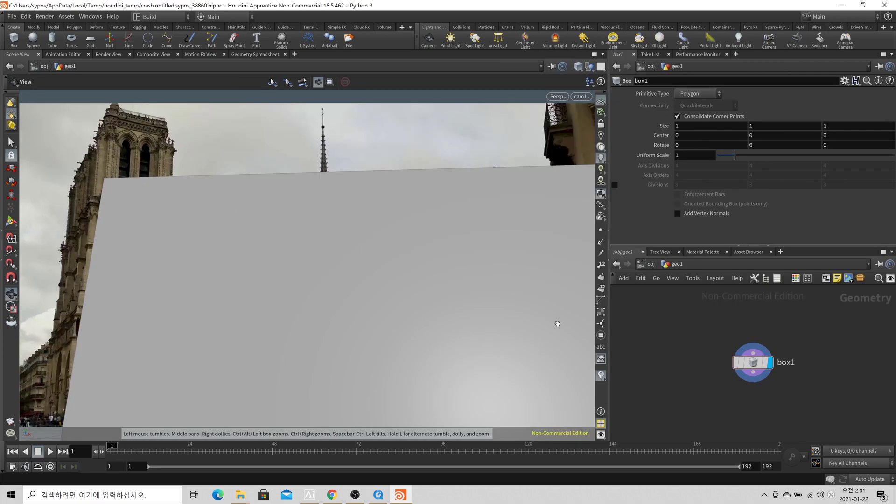
pyautogui.press('g')
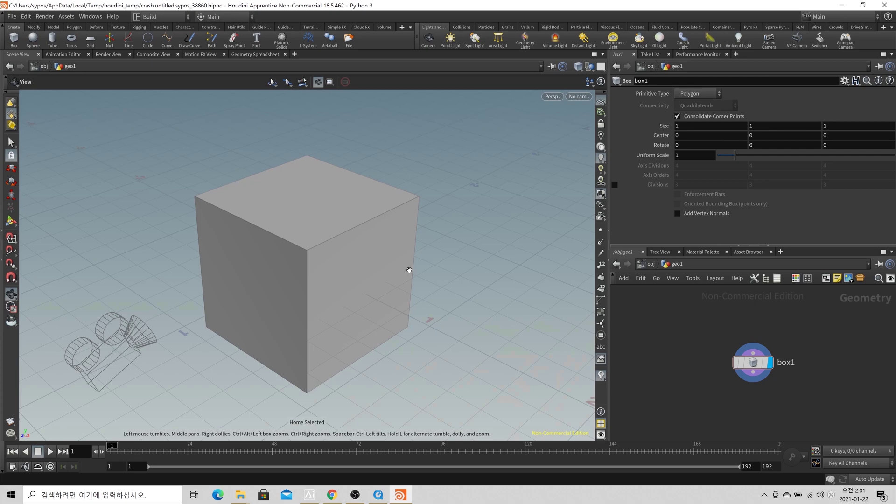
# Set the box's Y center to 0.5 so that its base rests on the ground grid.
pyautogui.moveTo(267, 322); pyautogui.dragTo(376, 306)
pyautogui.press('w')
pyautogui.press('w')
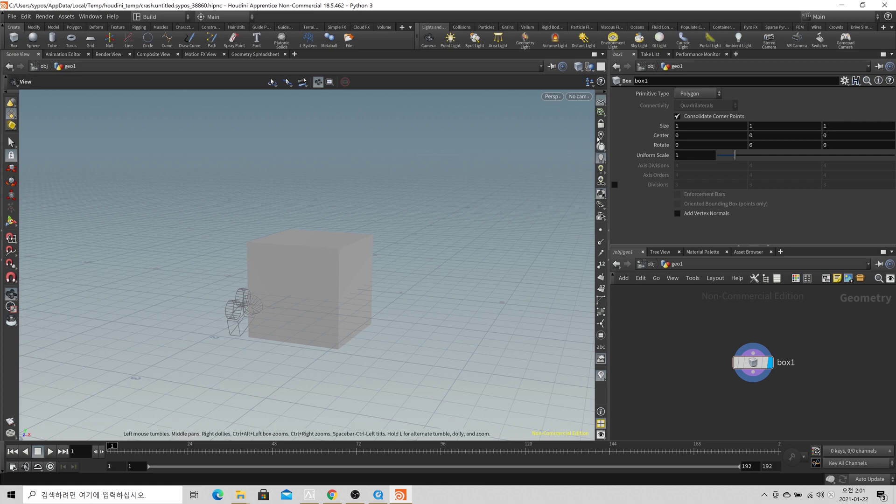
pyautogui.moveTo(322, 302); pyautogui.dragTo(314, 294)
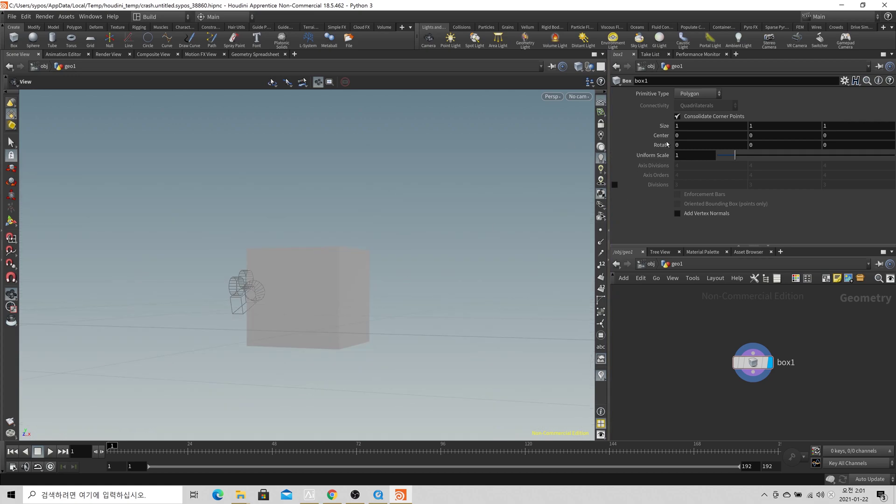
pyautogui.click(771, 137)
pyautogui.write('.54')
pyautogui.press('BackSpace')
pyautogui.press('Return')
pyautogui.moveTo(434, 182)
pyautogui.mouseDown()
pyautogui.moveTo(426, 202)
pyautogui.moveTo(380, 164)
pyautogui.moveTo(403, 184)
pyautogui.mouseUp()
pyautogui.hotkey('shift', 'w')
pyautogui.hotkey('shift', 'w')
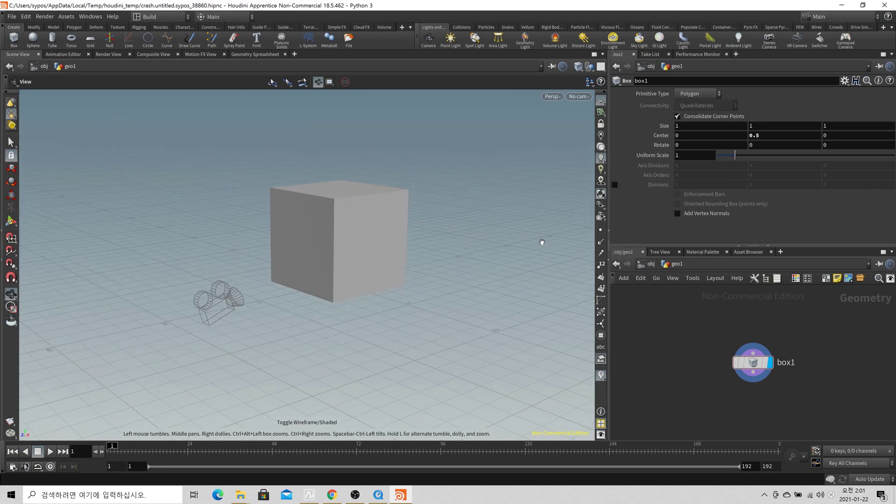
# Look through cam1 and change the viewport shading so the background photo shows through the box.
pyautogui.click(579, 96)
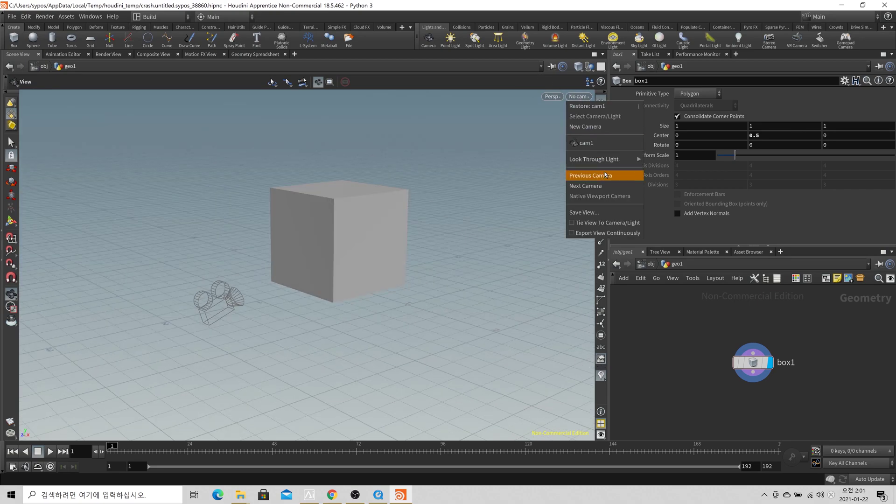
pyautogui.click(587, 142)
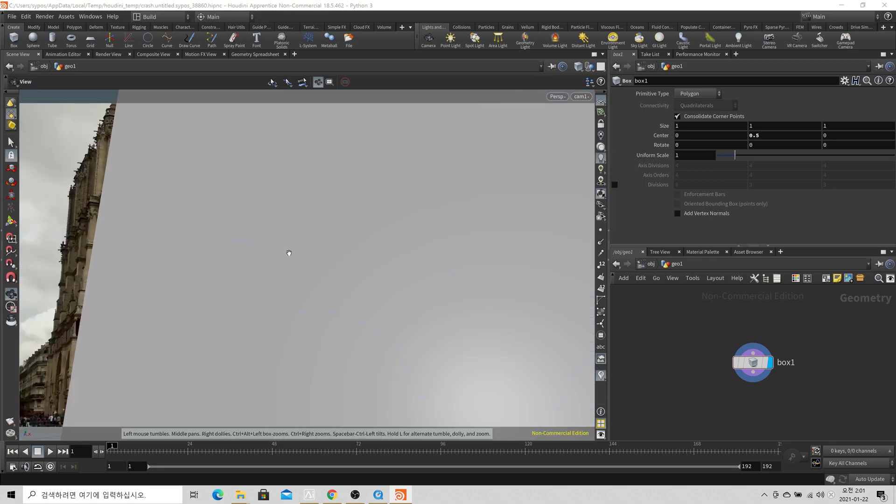
pyautogui.hotkey('shift', 'w')
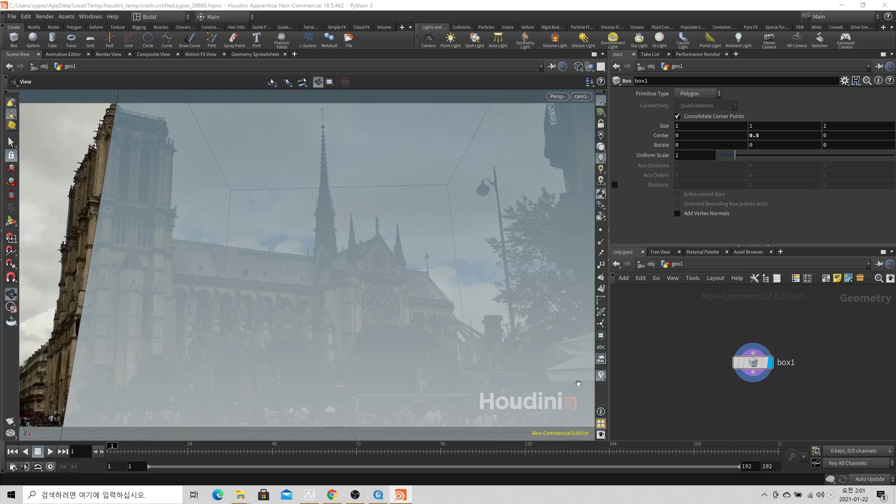
# Add a Transform node below box1, connect it and display its result.
pyautogui.press('Tab')
pyautogui.write('tra')
pyautogui.click(721, 125)
pyautogui.click(756, 410)
pyautogui.click(769, 409)
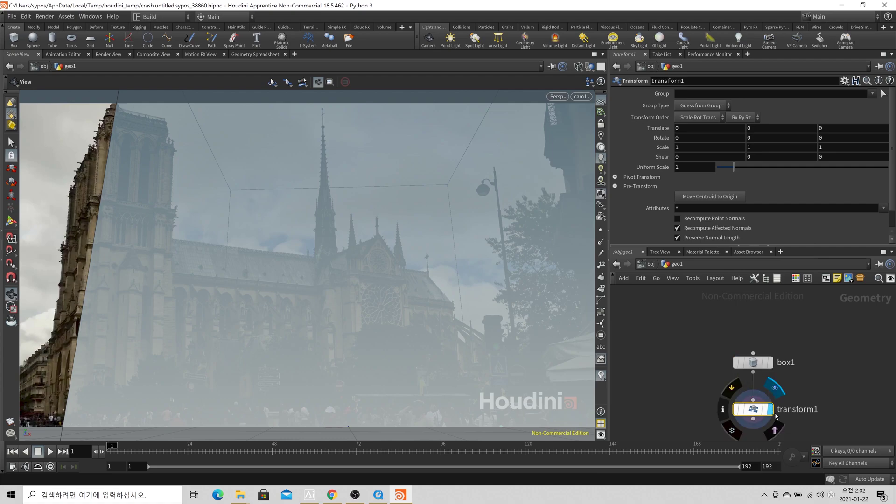
# Set the Transform node's uniform scale to 50.
pyautogui.click(691, 169)
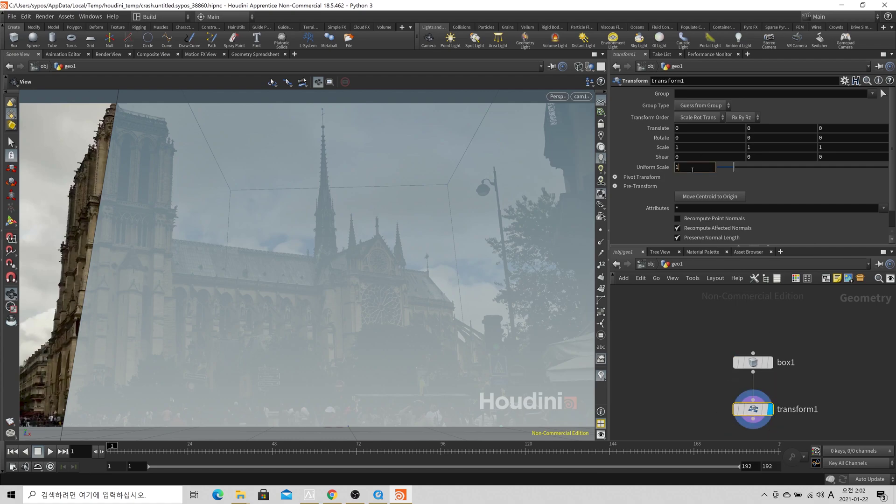
pyautogui.write('50')
pyautogui.press('Return')
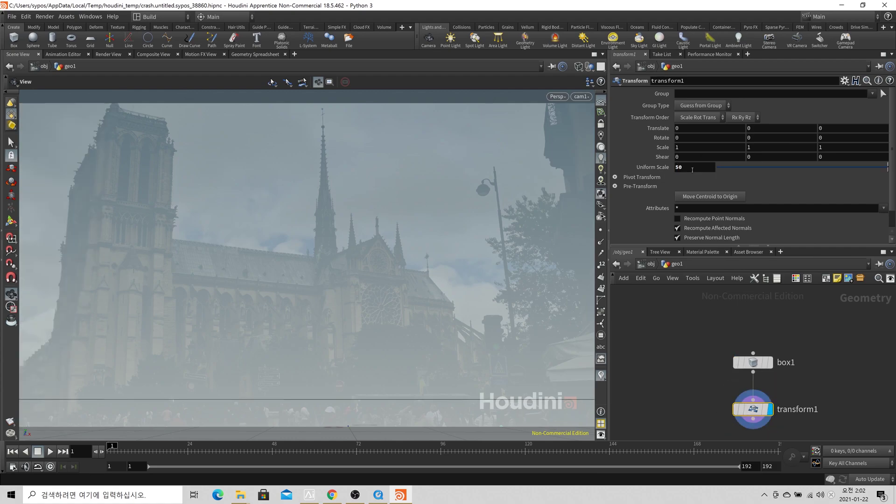
# Lock cam1 to the view and orbit it to line the box up roughly with the cathedral in the photo.
pyautogui.click(601, 125)
pyautogui.press('g')
pyautogui.moveTo(308, 276)
pyautogui.mouseDown()
pyautogui.moveTo(303, 323)
pyautogui.moveTo(310, 296)
pyautogui.moveTo(322, 306)
pyautogui.moveTo(282, 330)
pyautogui.moveTo(296, 332)
pyautogui.moveTo(287, 346)
pyautogui.moveTo(303, 338)
pyautogui.moveTo(307, 351)
pyautogui.moveTo(294, 350)
pyautogui.moveTo(306, 336)
pyautogui.moveTo(353, 333)
pyautogui.mouseUp()
pyautogui.press('w')
pyautogui.press('w')
# Scale the box to 0.86 in Y and 1.9 in Z to match the cathedral's proportions.
pyautogui.moveTo(715, 148); pyautogui.dragTo(863, 150, button='middle')
pyautogui.hotkey('ctrl', 'z')
pyautogui.moveTo(444, 234); pyautogui.dragTo(430, 234)
pyautogui.moveTo(796, 150); pyautogui.dragTo(730, 180, button='middle')
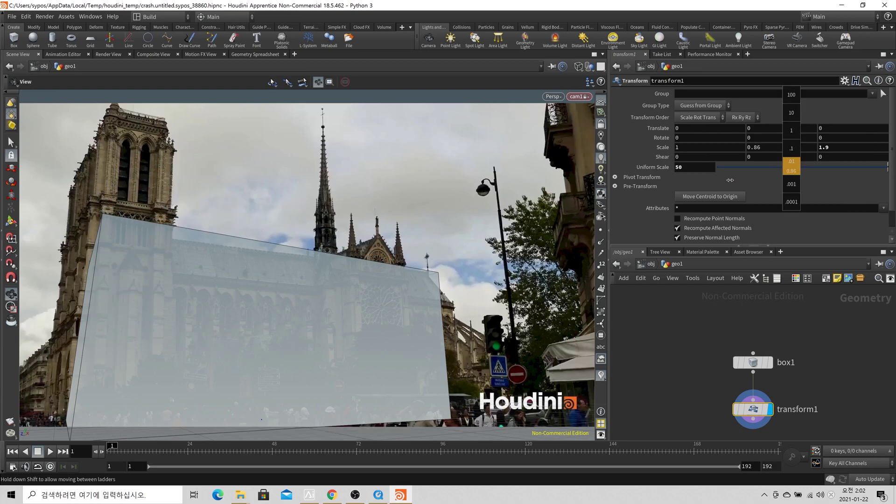
# Fine-tune cam1 until the box follows the cathedral's perspective, and unlock the camera from the view.
pyautogui.moveTo(309, 264); pyautogui.dragTo(316, 273)
pyautogui.moveTo(319, 275)
pyautogui.mouseDown()
pyautogui.moveTo(322, 266)
pyautogui.moveTo(304, 289)
pyautogui.moveTo(312, 273)
pyautogui.moveTo(307, 279)
pyautogui.mouseUp()
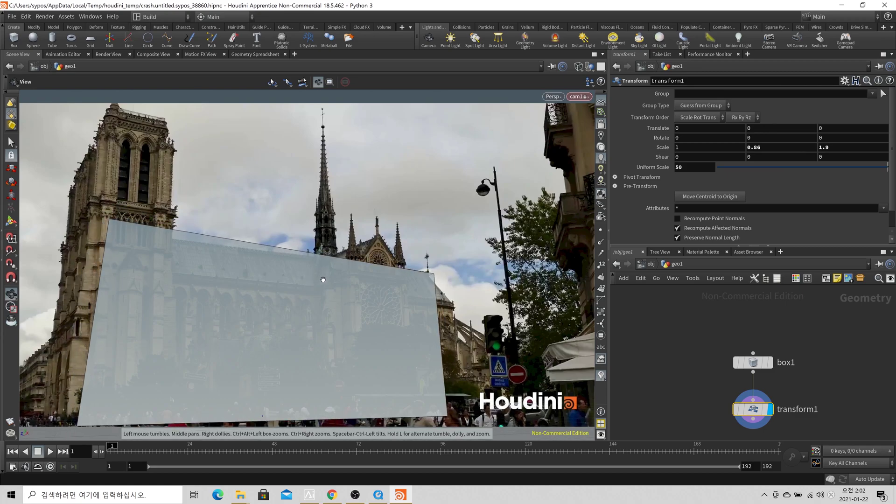
pyautogui.moveTo(260, 323); pyautogui.dragTo(343, 302)
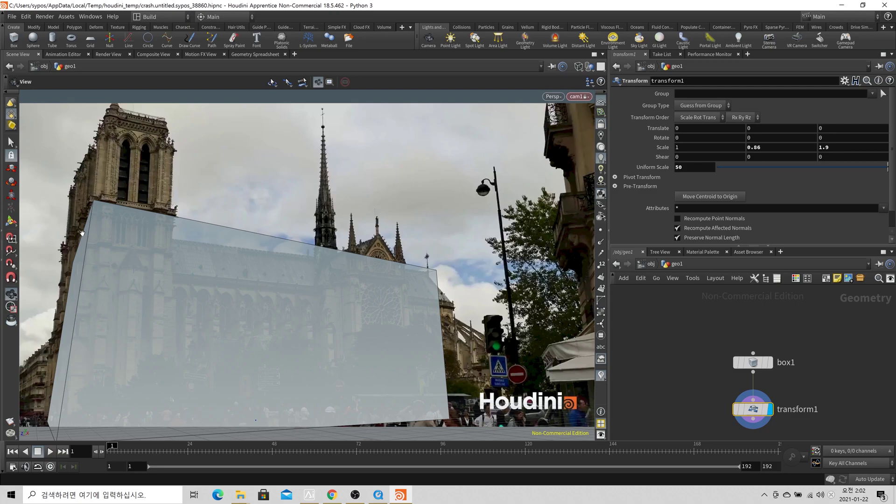
pyautogui.click(601, 124)
# Begin opening another scene file and browse to the C:/ drive.
pyautogui.click(12, 17)
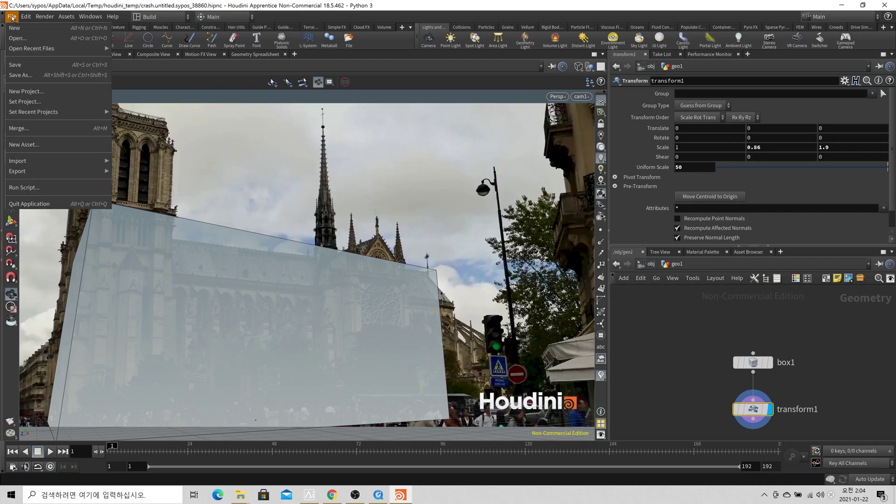
pyautogui.click(26, 39)
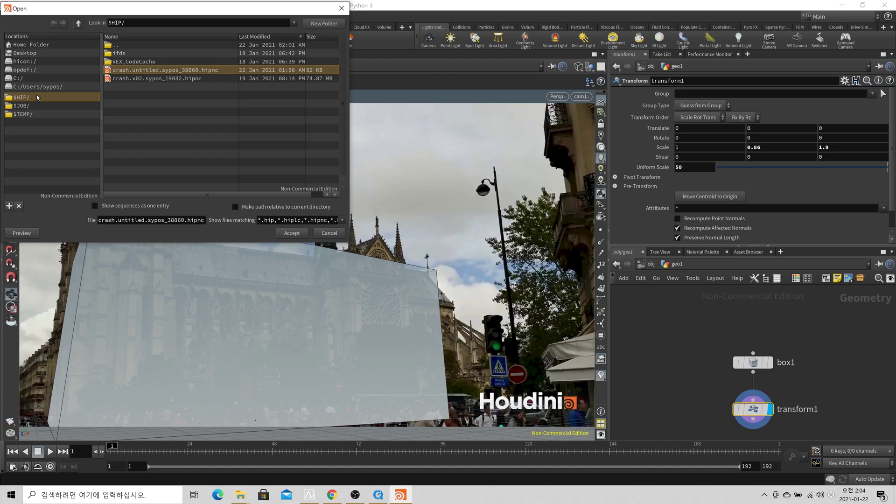
pyautogui.click(40, 79)
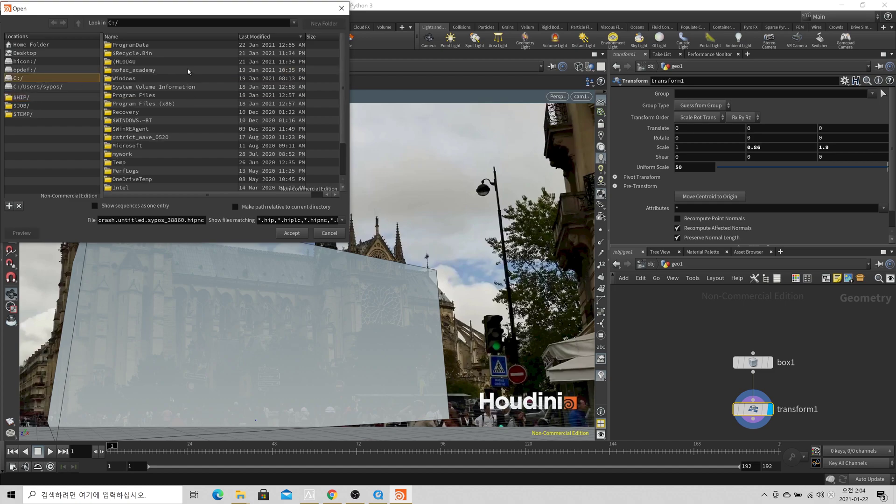